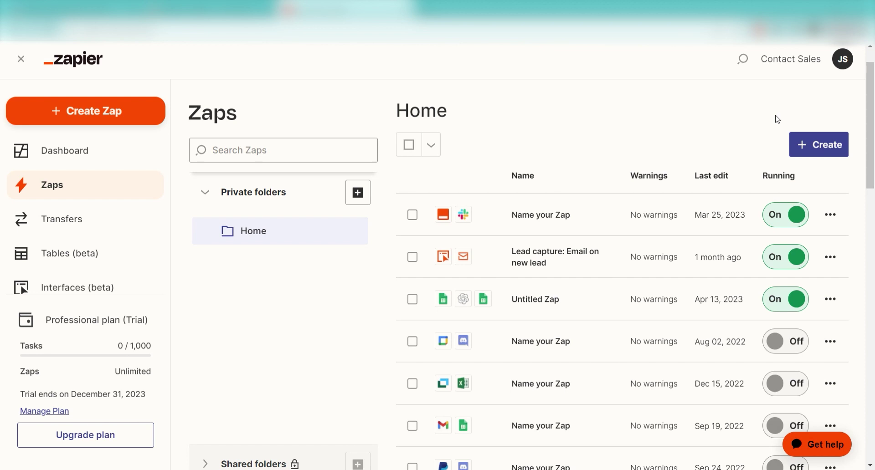
- Create a new Zap triggered by the New Push event of the Zapier Chrome extension
click(118, 115)
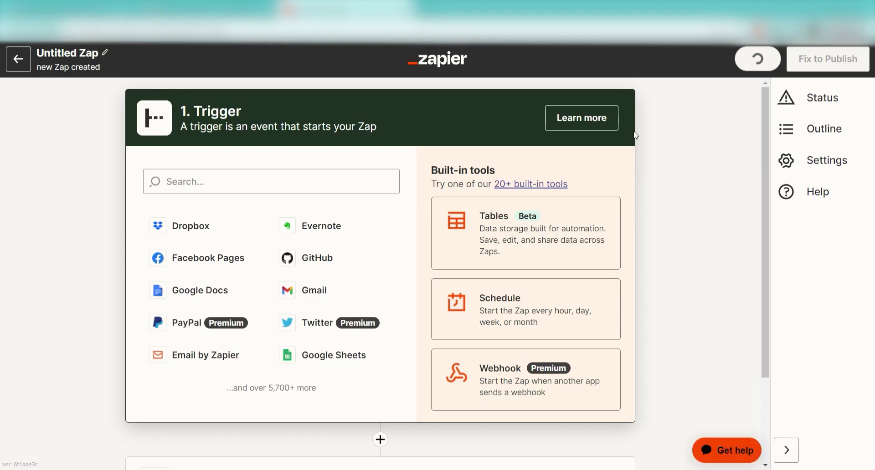
click(341, 178)
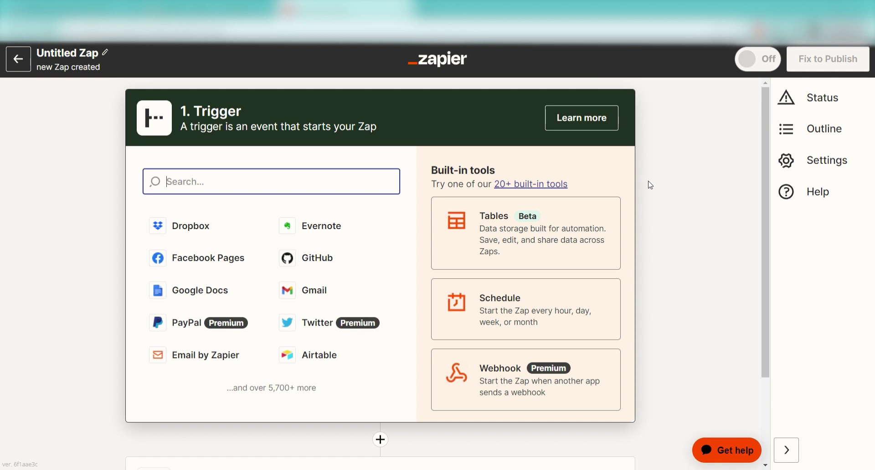
text(zapier chrome)
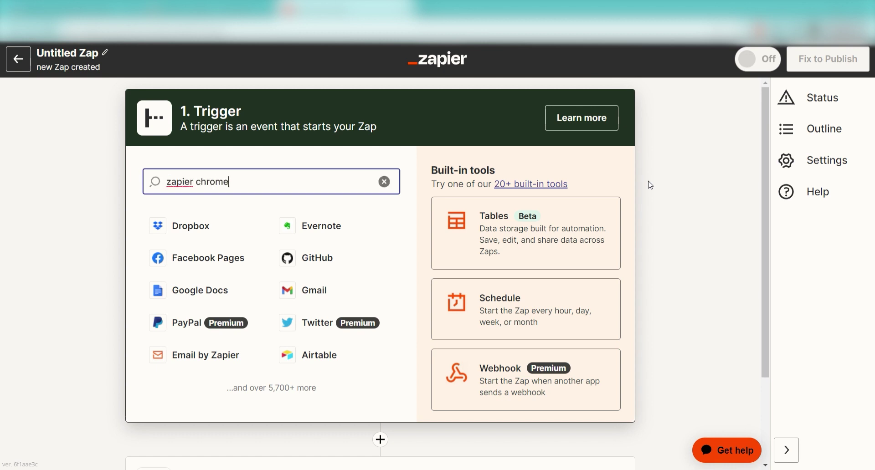
click(383, 233)
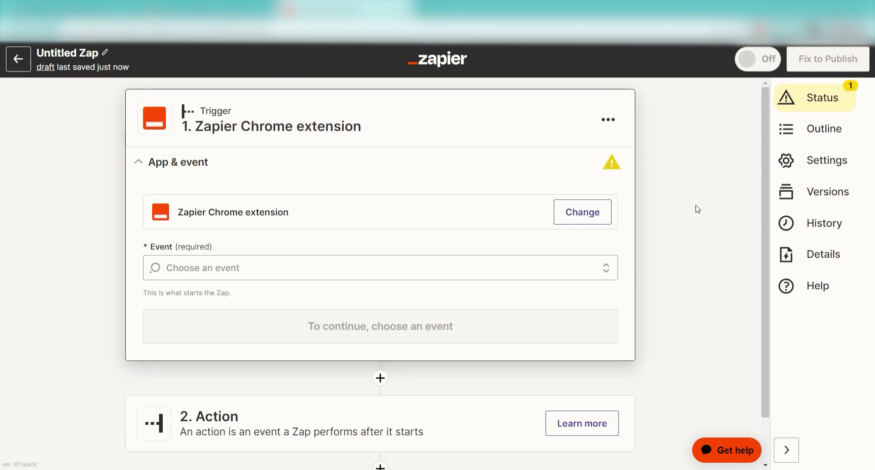
click(592, 268)
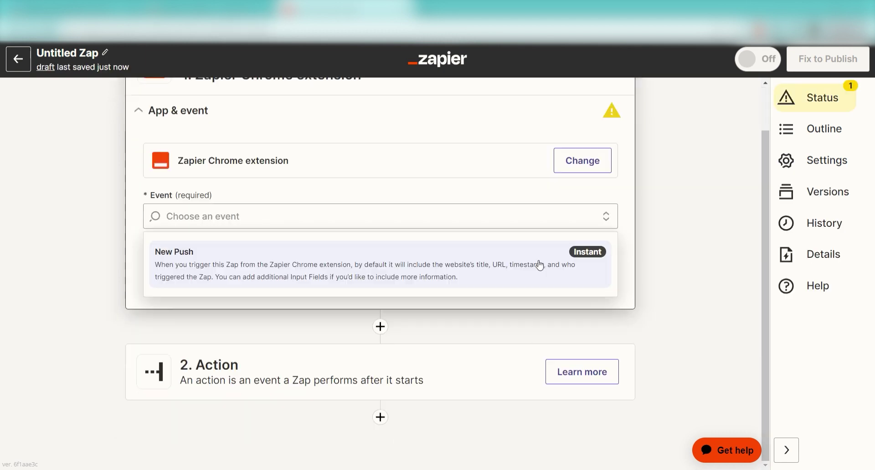
click(537, 262)
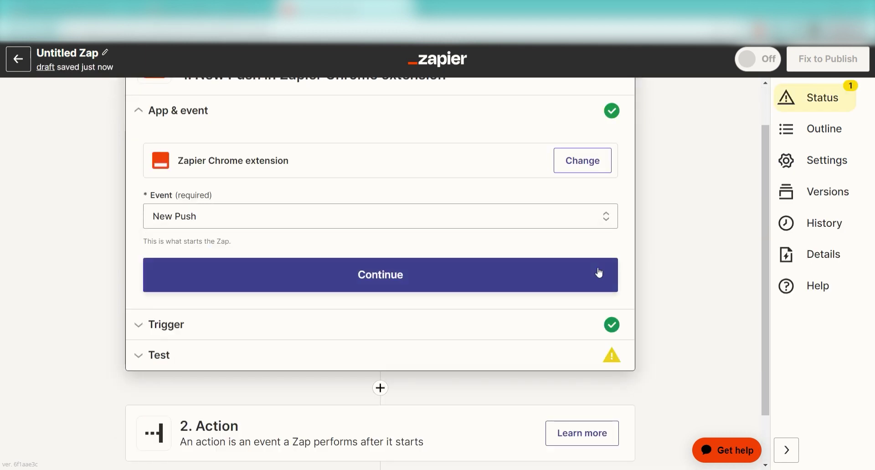
click(598, 274)
- Leave the trigger's optional input fields empty, test the trigger and continue to the action with the found push
drag(762, 240, 762, 193)
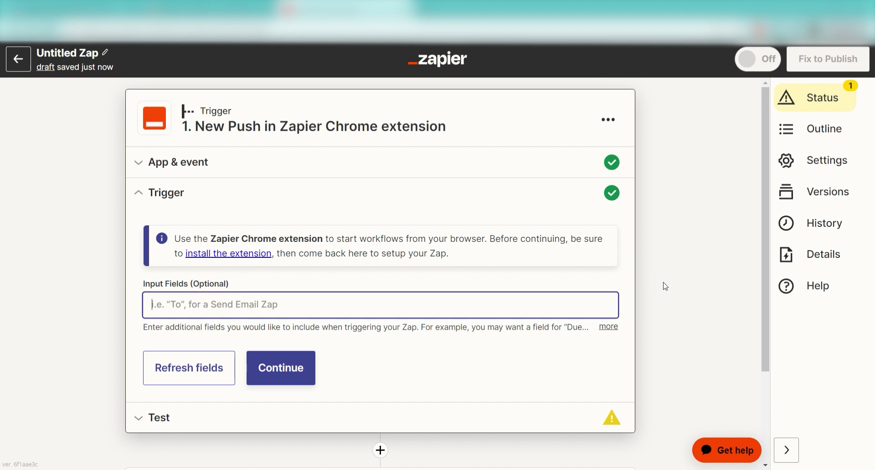
click(292, 370)
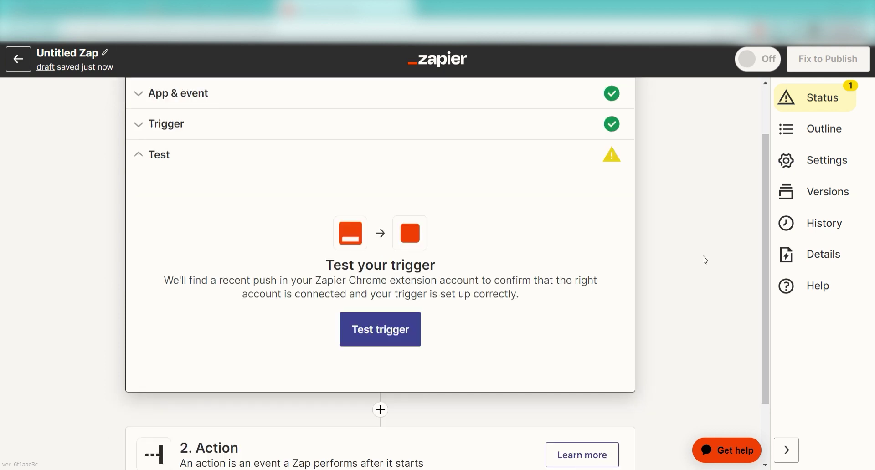
click(392, 330)
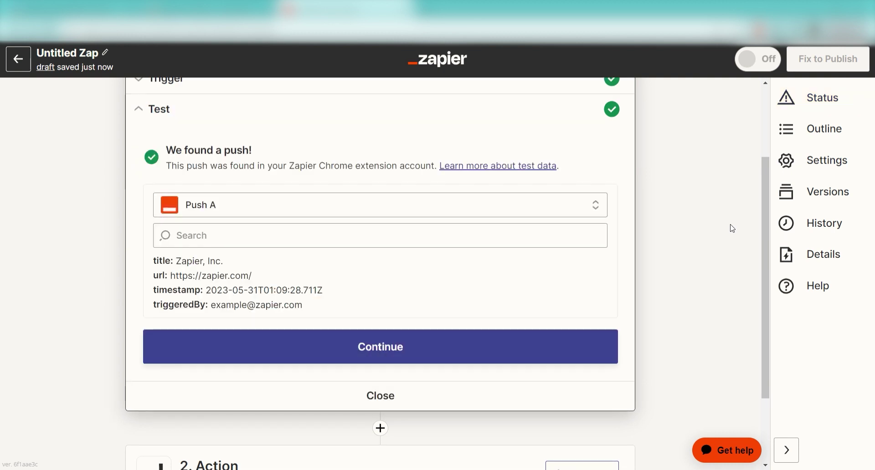
click(485, 348)
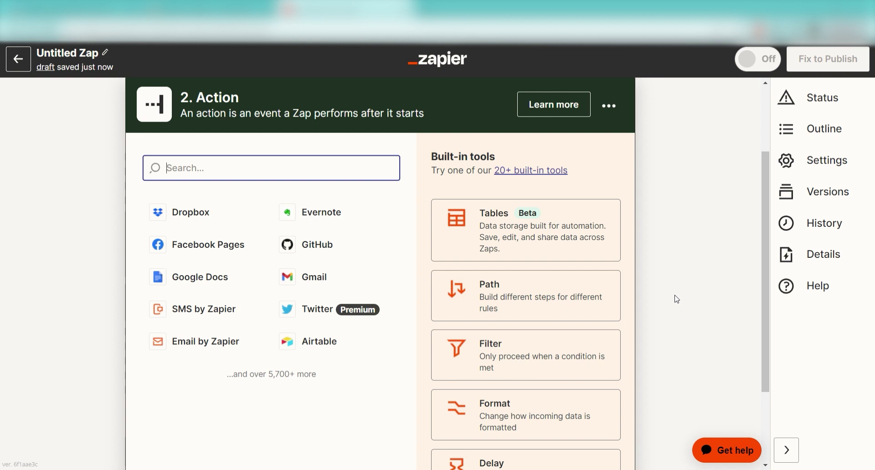
- Set the second step to Web Parser by Zapier with the Parse Webpage event
text(web parser)
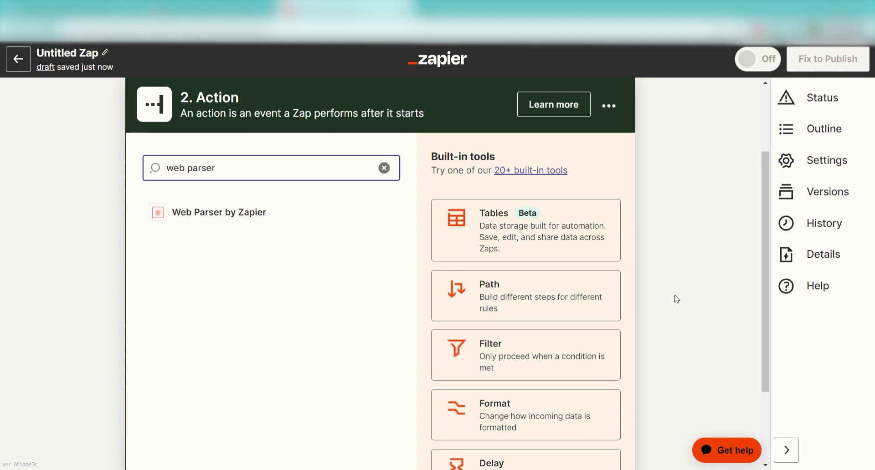
click(235, 218)
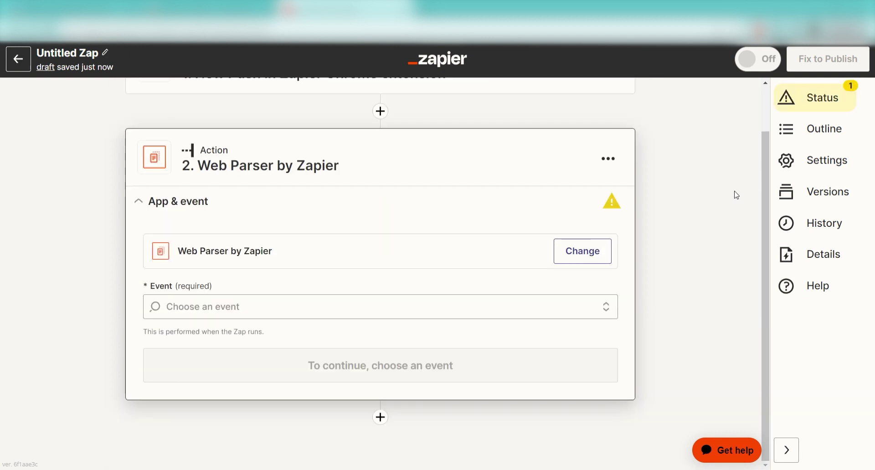
click(531, 312)
click(519, 357)
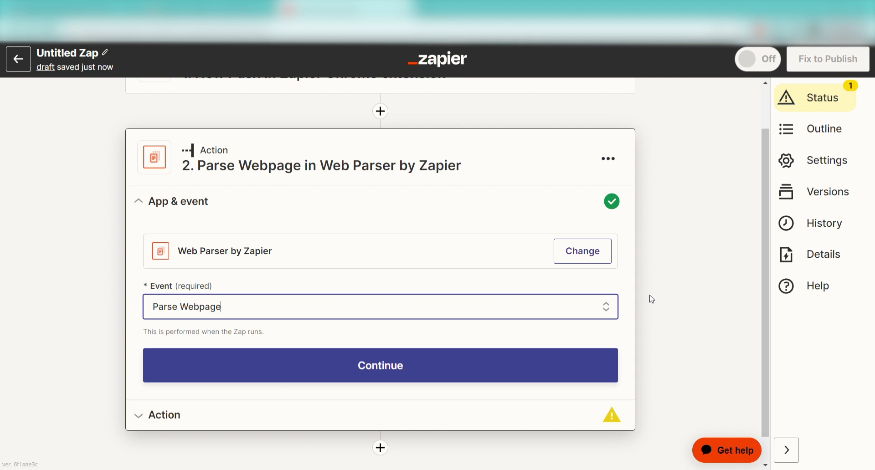
click(572, 361)
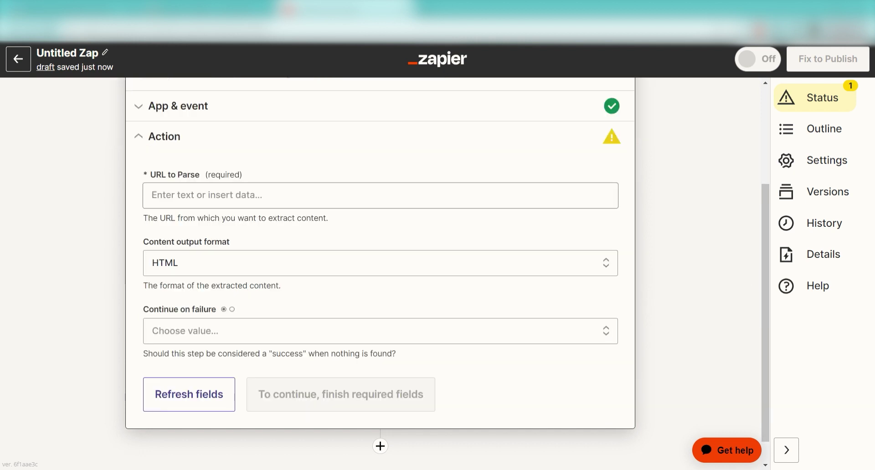
- Map the trigger's Tab URL to the URL to Parse field and test the web parser action
click(471, 196)
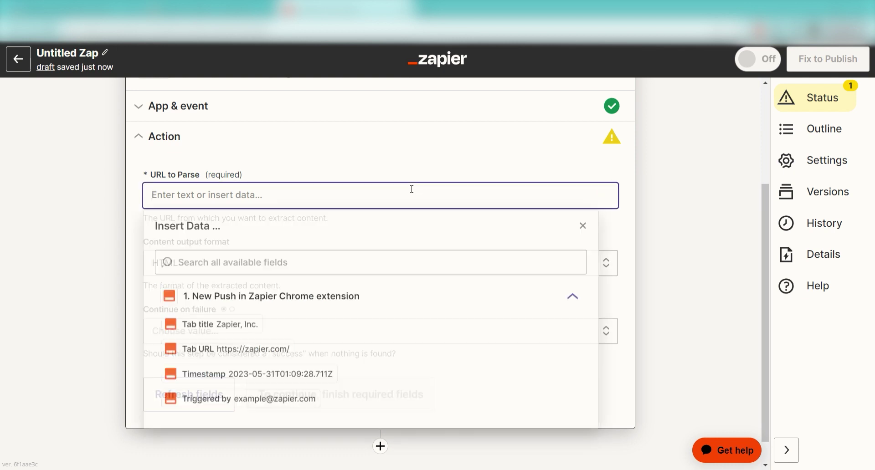
click(263, 351)
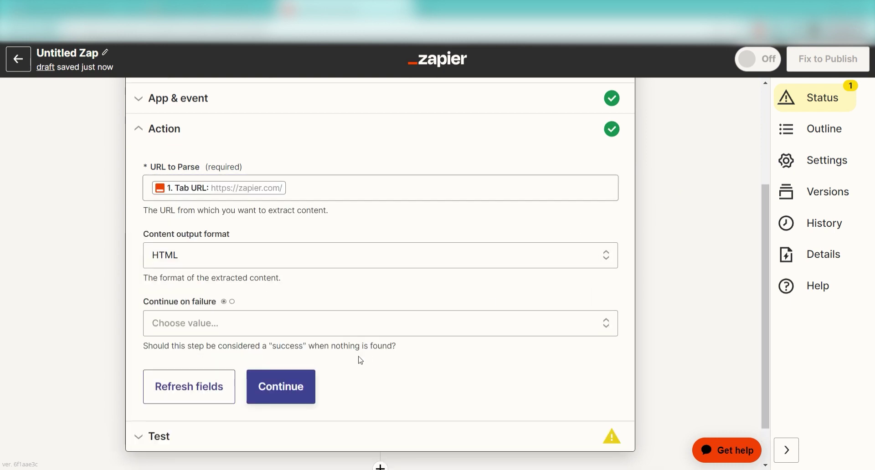
click(281, 386)
click(287, 423)
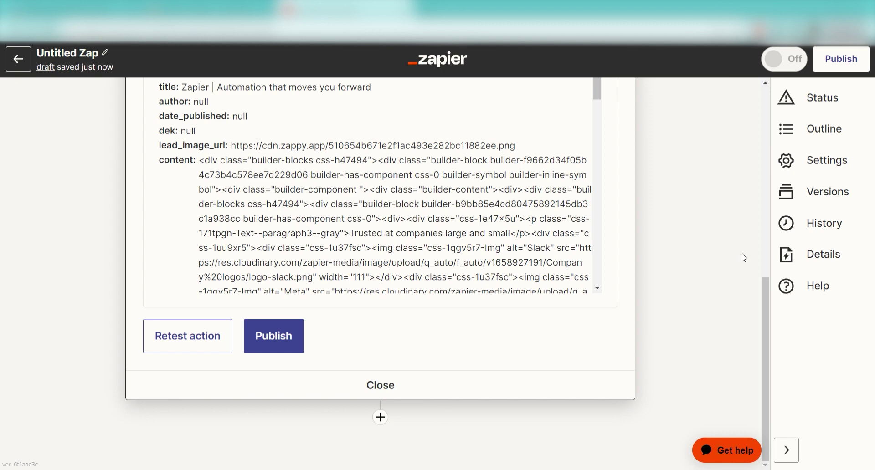
- Add a third step using Formatter by Zapier with the Text event
click(387, 417)
text(formatter)
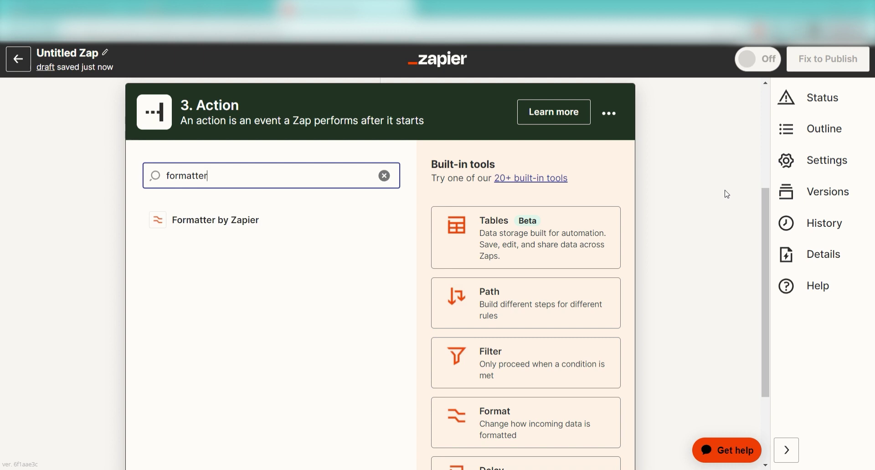
click(274, 229)
click(605, 313)
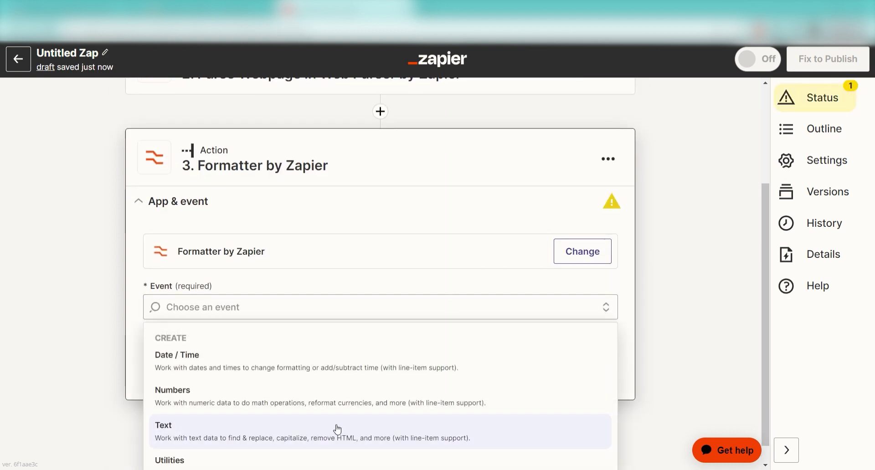
click(334, 430)
click(593, 367)
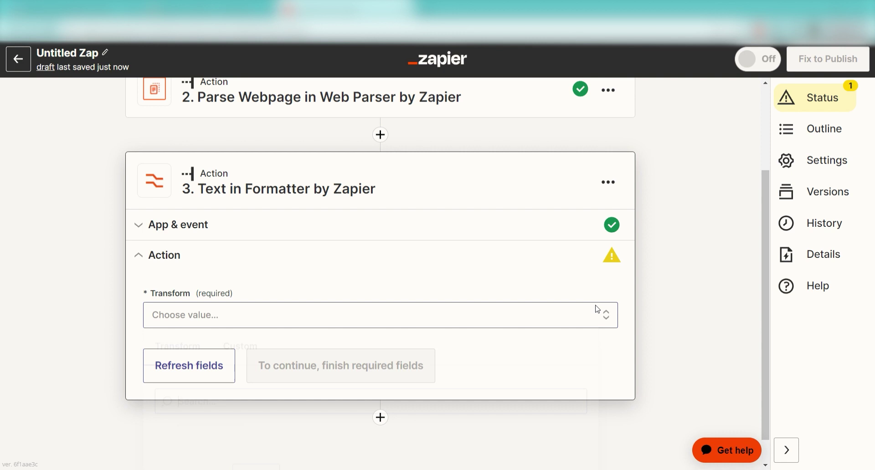
- Choose the Truncate transform and use the Web Parser step's Content as the text input
text(truncate)
click(222, 449)
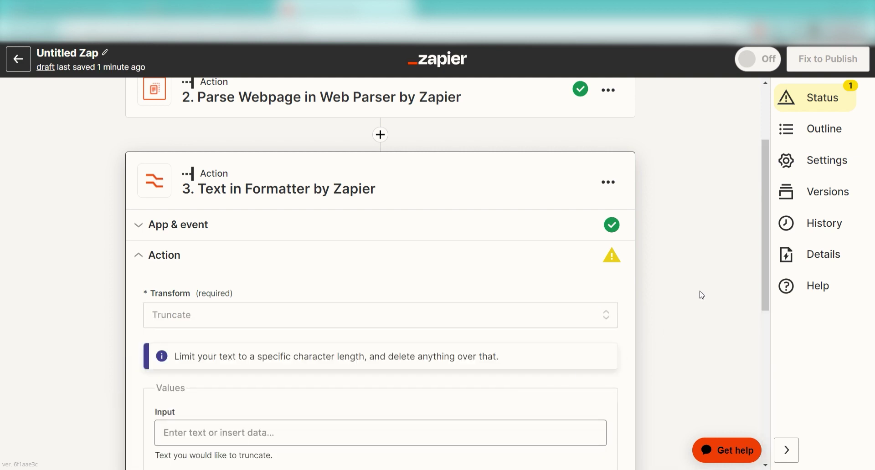
scroll(702, 295, down, 6)
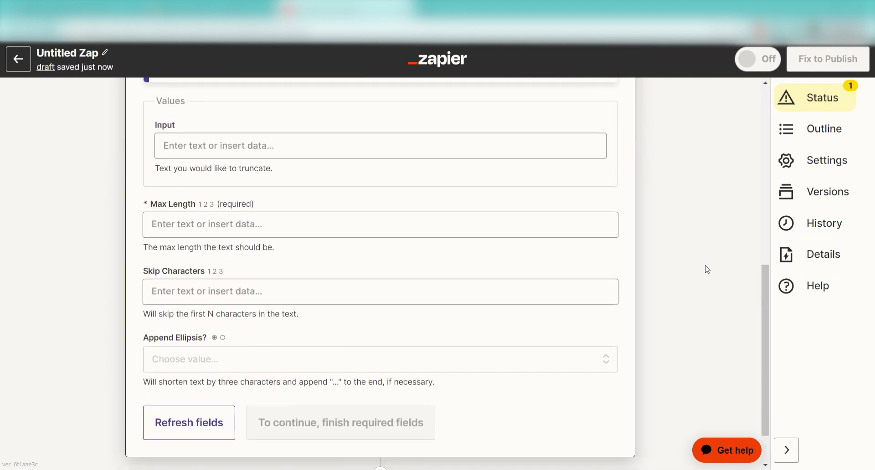
click(245, 146)
click(255, 381)
click(682, 260)
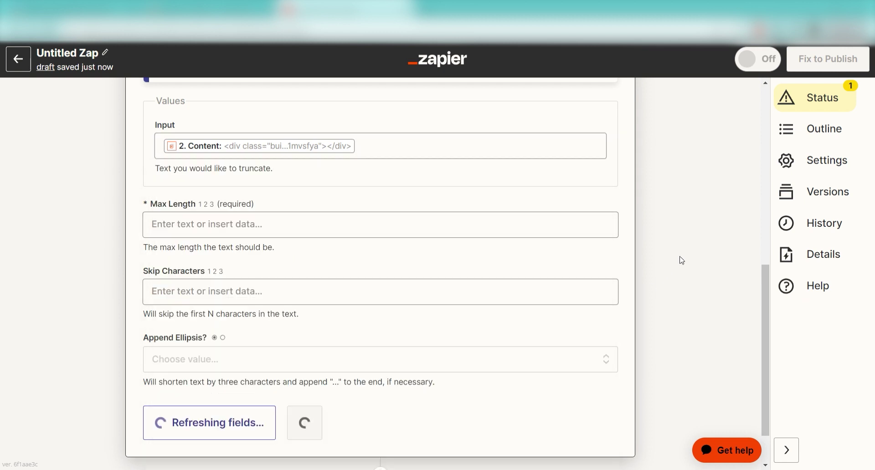
- Set the truncation's maximum length to 15000 and test the formatter action
click(523, 236)
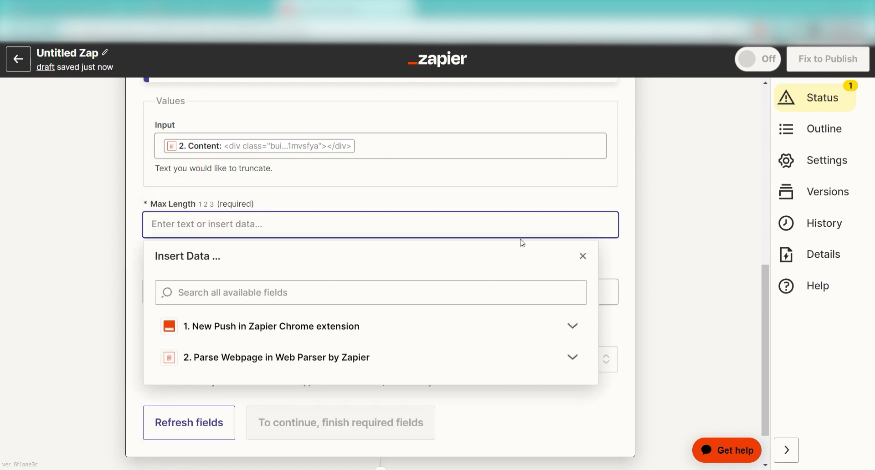
text(15000)
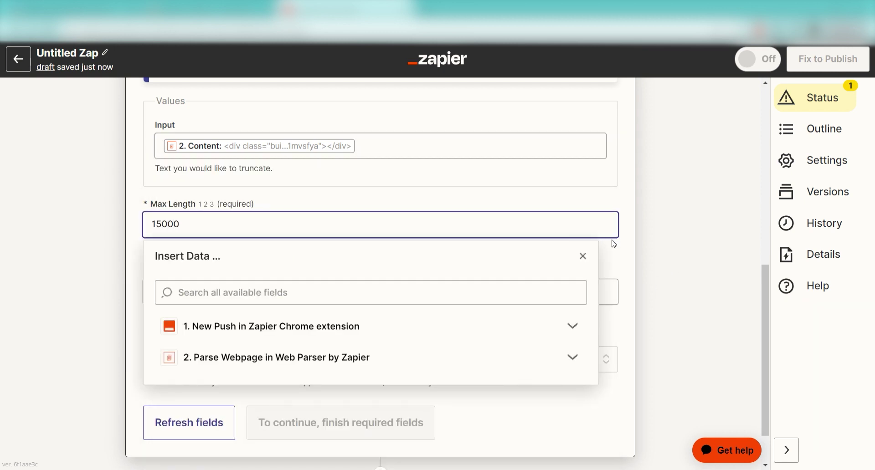
click(649, 247)
click(285, 426)
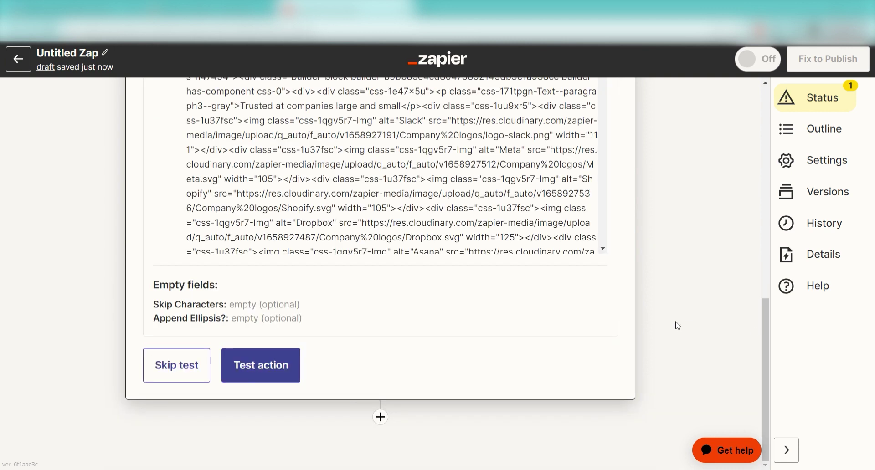
click(284, 362)
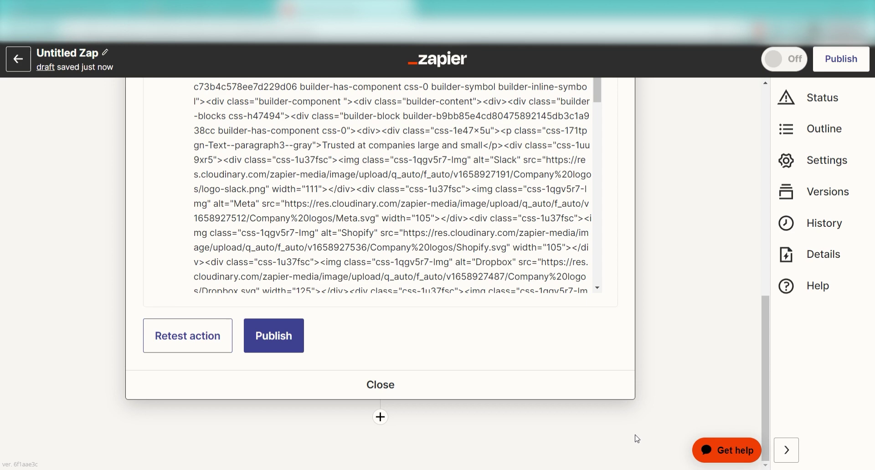
- Add a fourth step using OpenAI (GPT-3, DALL·E, Whisper) with the Send Prompt event
click(381, 417)
text(openai)
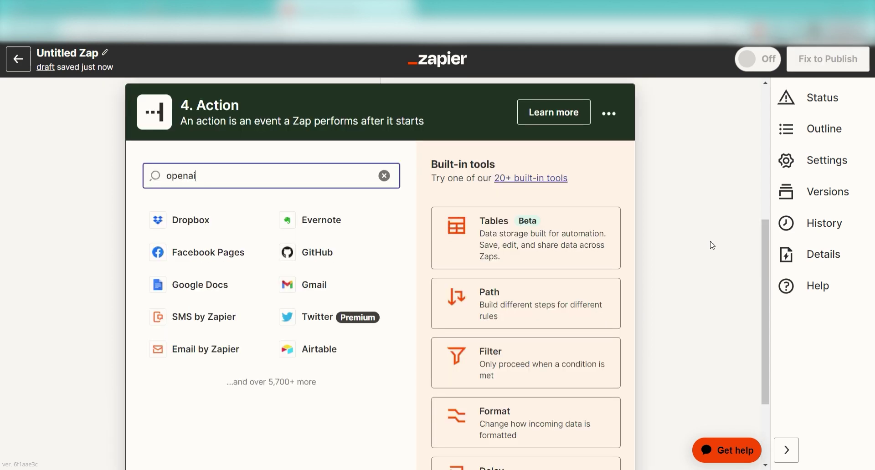
click(309, 230)
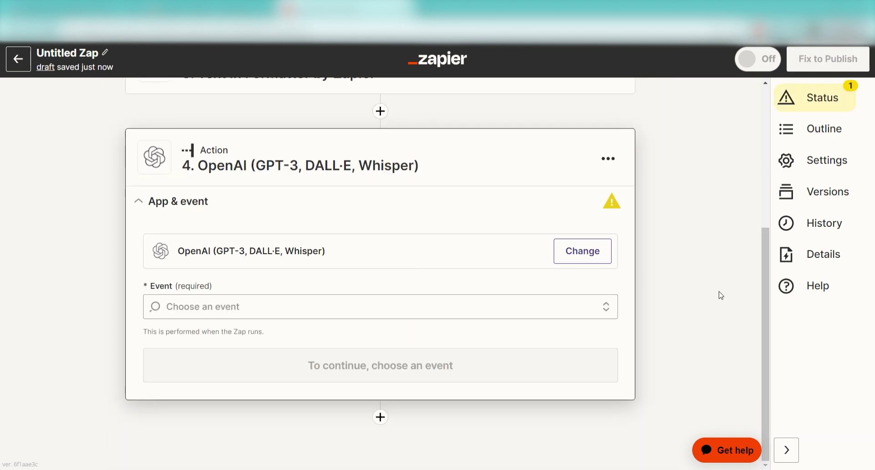
click(606, 306)
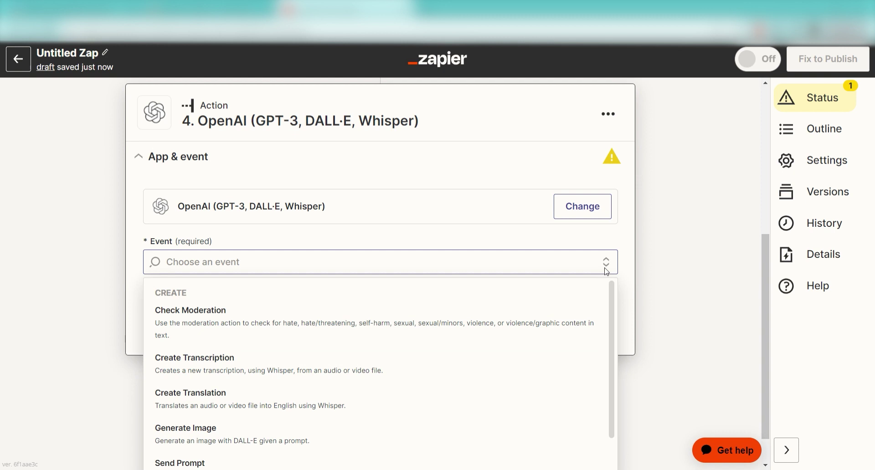
click(275, 459)
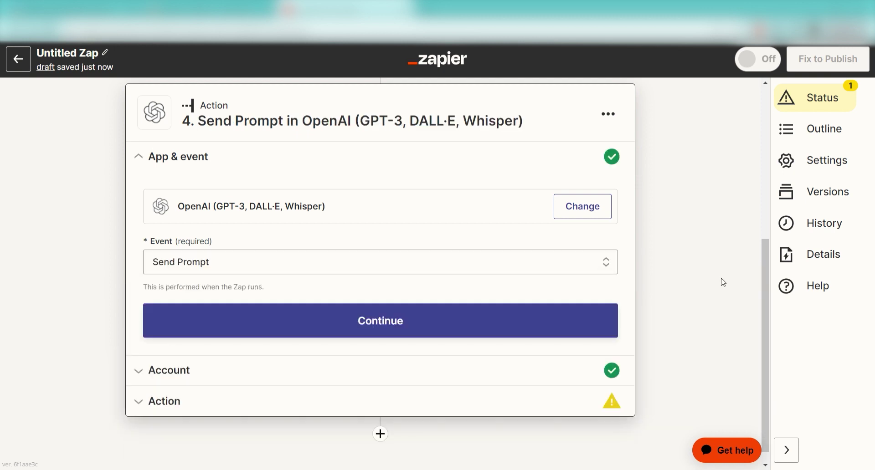
click(553, 314)
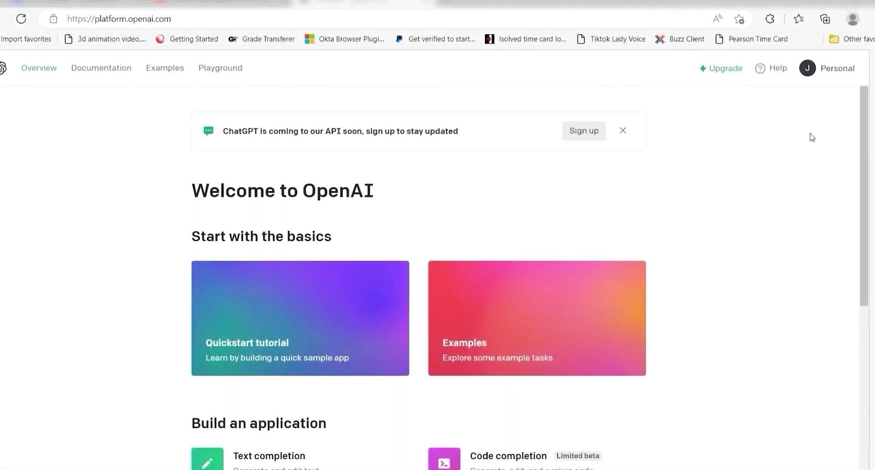
- Switch to the OpenAI platform and generate a new secret API key for the account
click(836, 68)
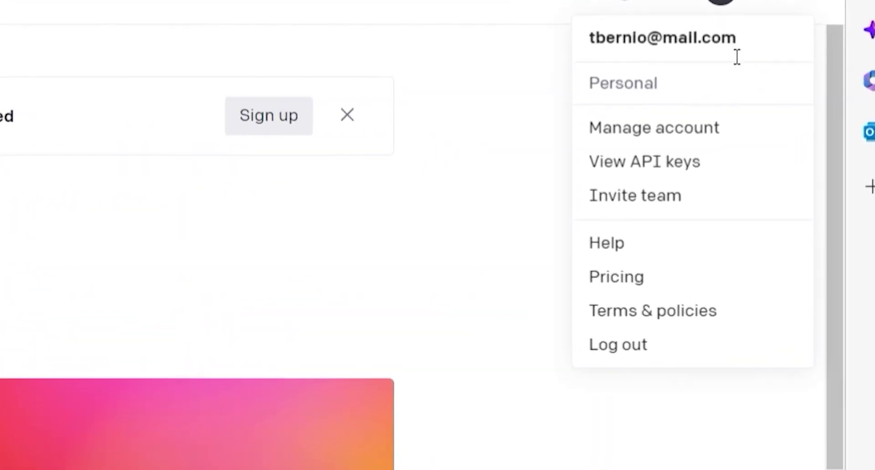
click(669, 167)
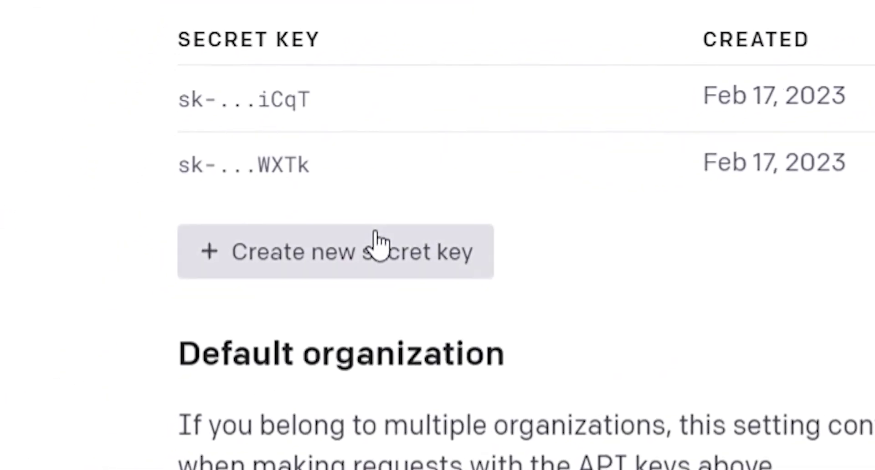
click(377, 244)
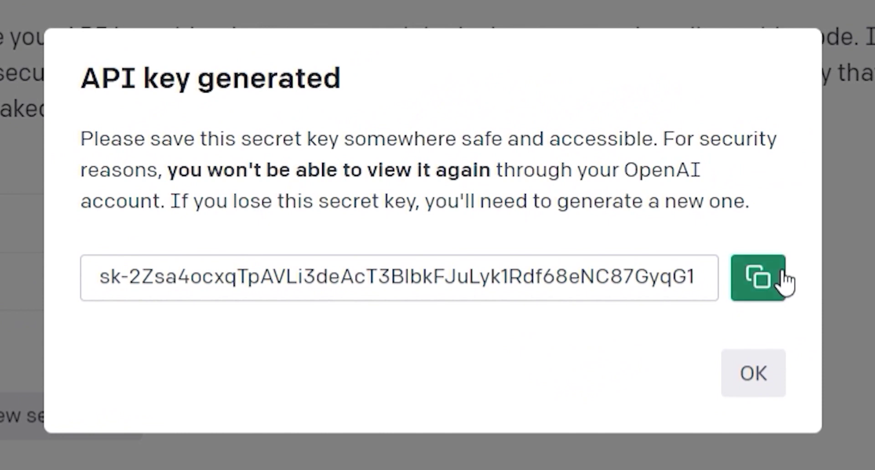
- Copy the generated OpenAI API key, enter it in Zapier's API Key field to connect the account, and continue to the action setup
click(772, 278)
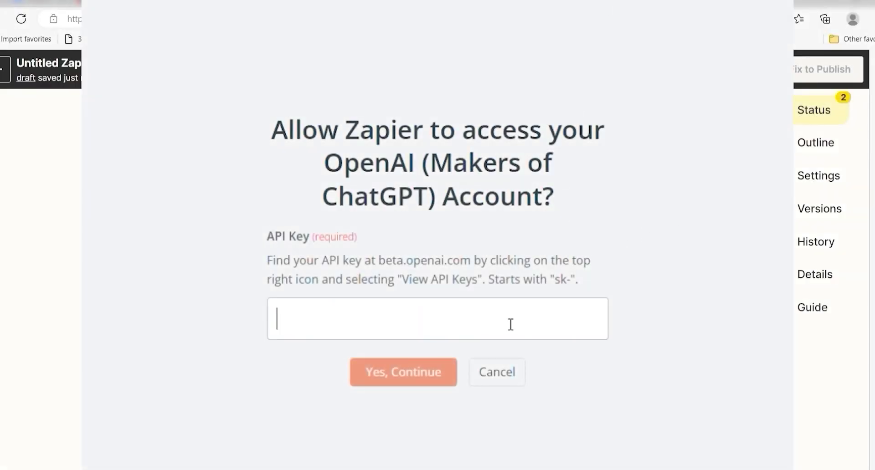
key(ctrl+v)
key(Return)
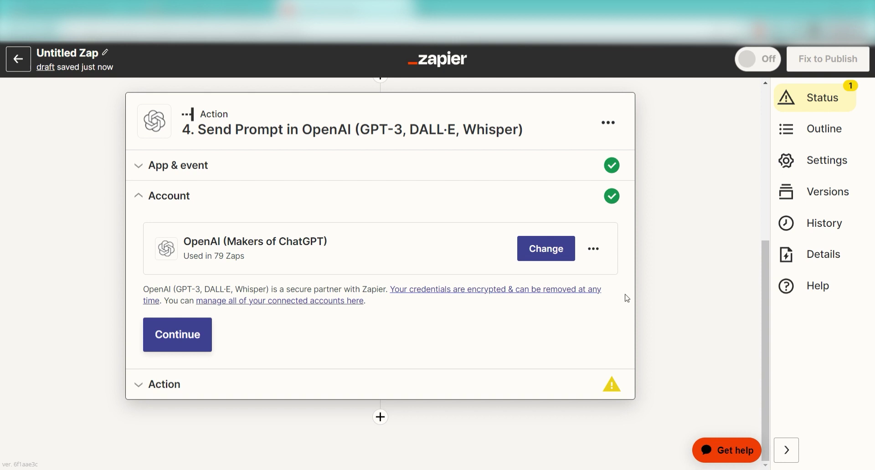
click(230, 335)
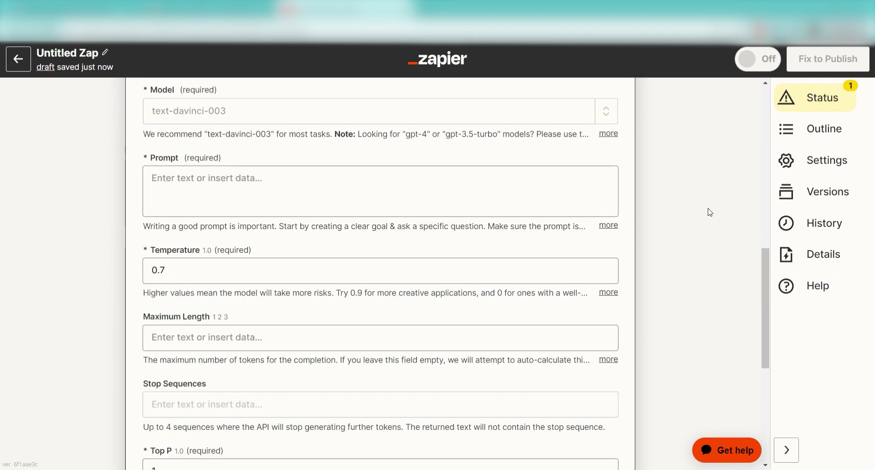
- Set the OpenAI prompt to "summarize this article:" followed by the Output of the Text in Formatter step
click(406, 184)
text(summarize this article:)
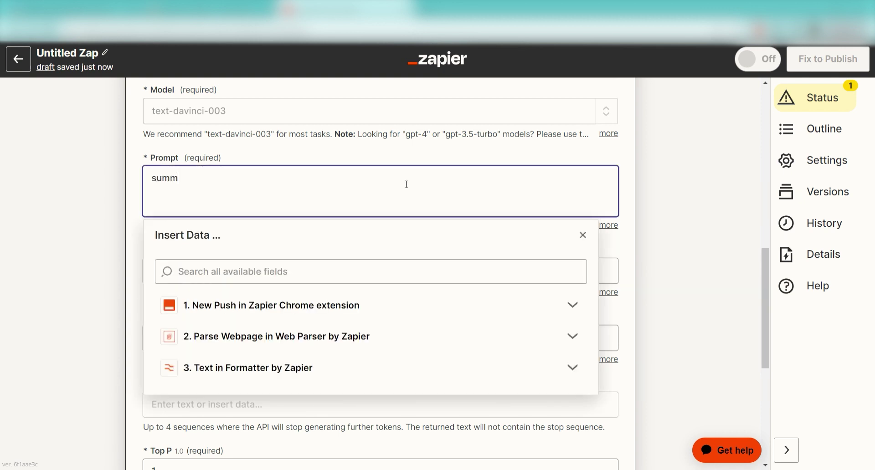
click(461, 368)
click(439, 420)
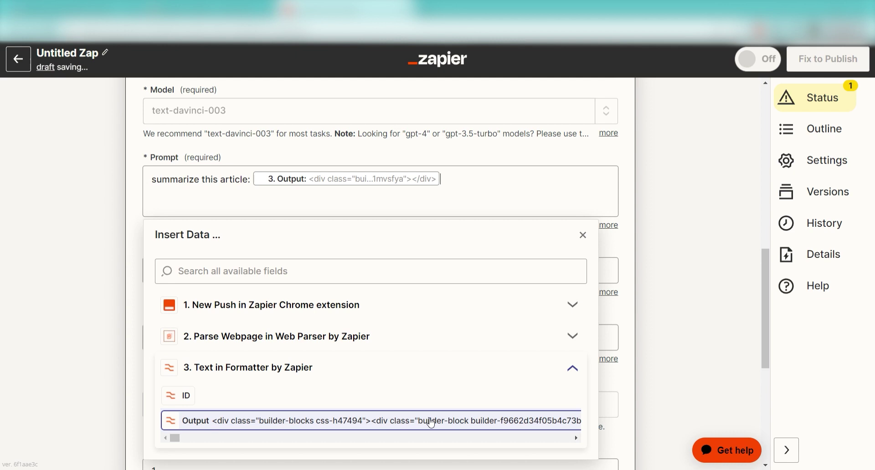
click(645, 323)
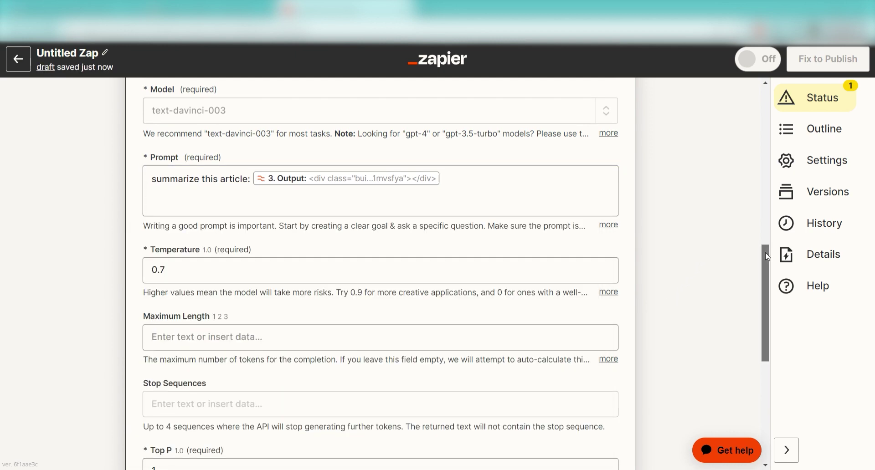
- Continue to the Send Prompt test, run it, and dismiss the offer to publish the Zap
drag(766, 252, 766, 355)
click(281, 341)
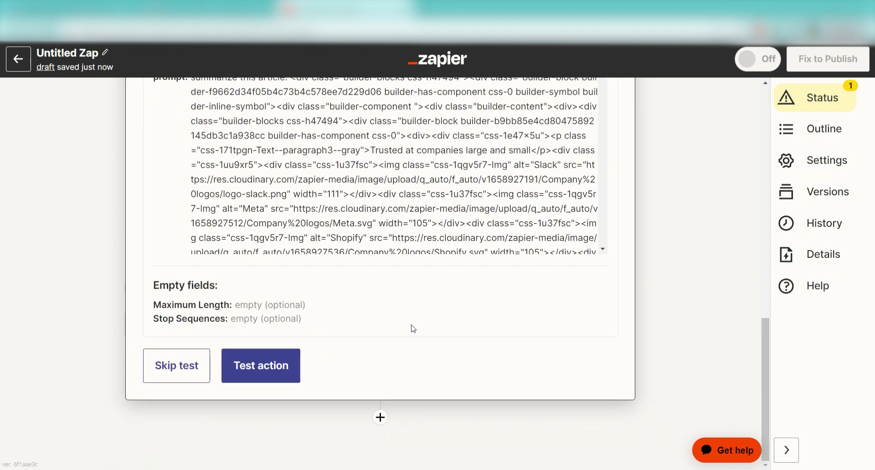
click(288, 364)
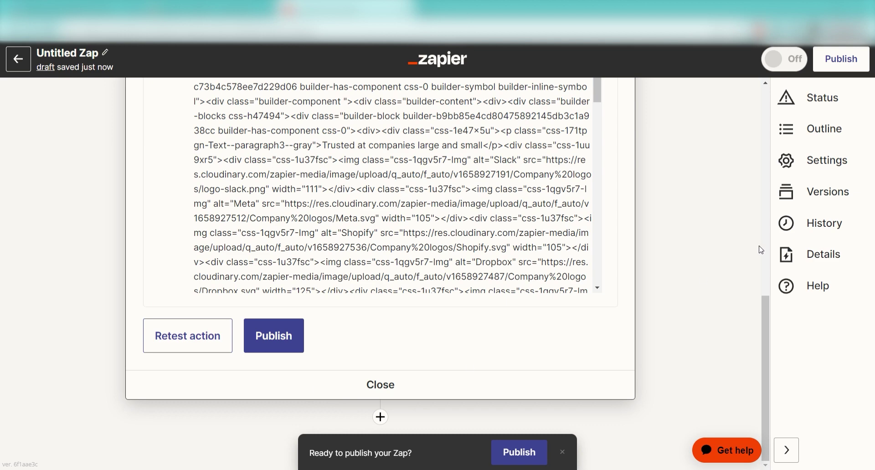
click(563, 452)
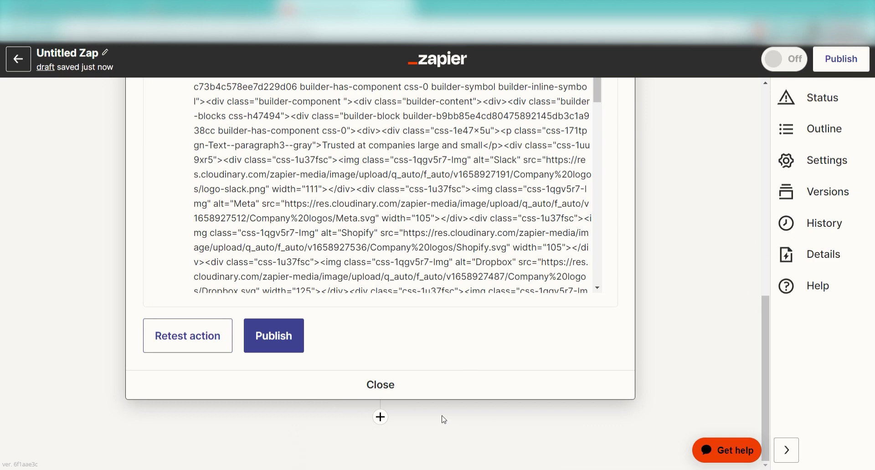
- Add a fifth step using the Zapier Chrome extension with the Reply to Chrome event
click(381, 417)
text(zapier chr)
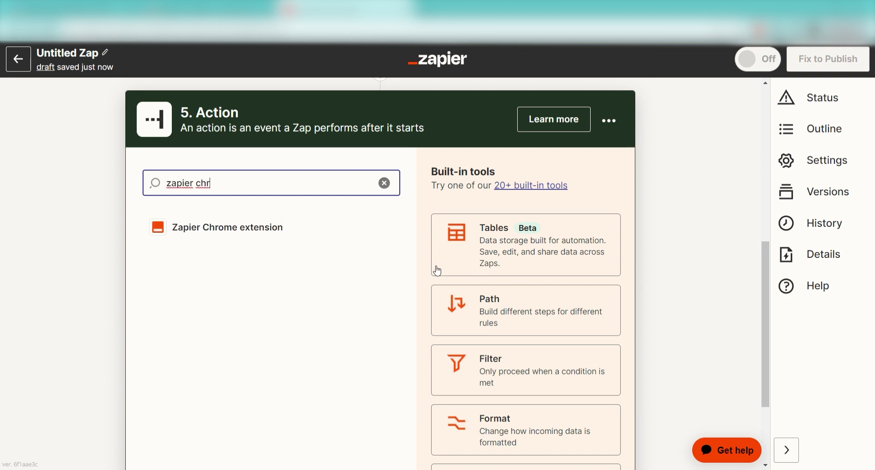
click(253, 234)
click(403, 355)
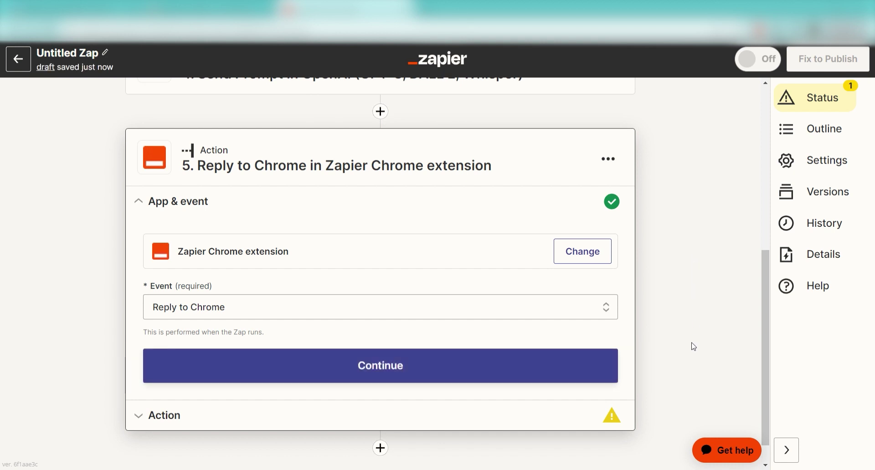
click(570, 367)
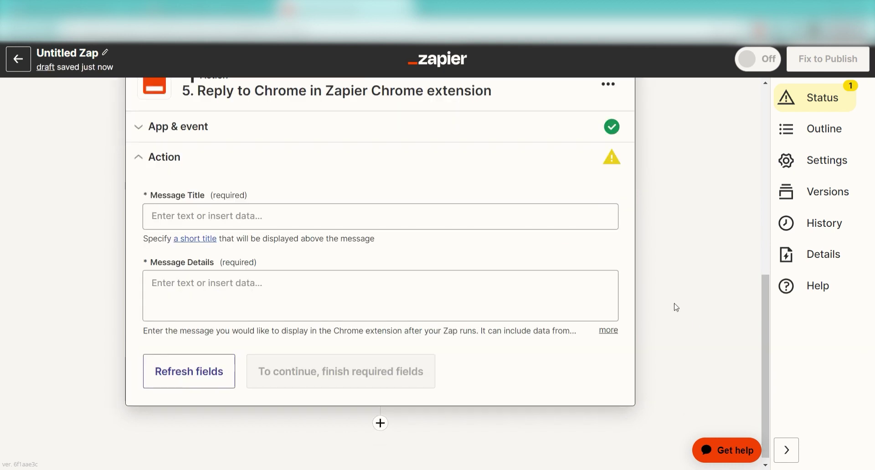
- Set the reply's Message Title to "Summary" followed by the Title from the Parse Webpage step
click(287, 222)
text(Summary)
click(319, 351)
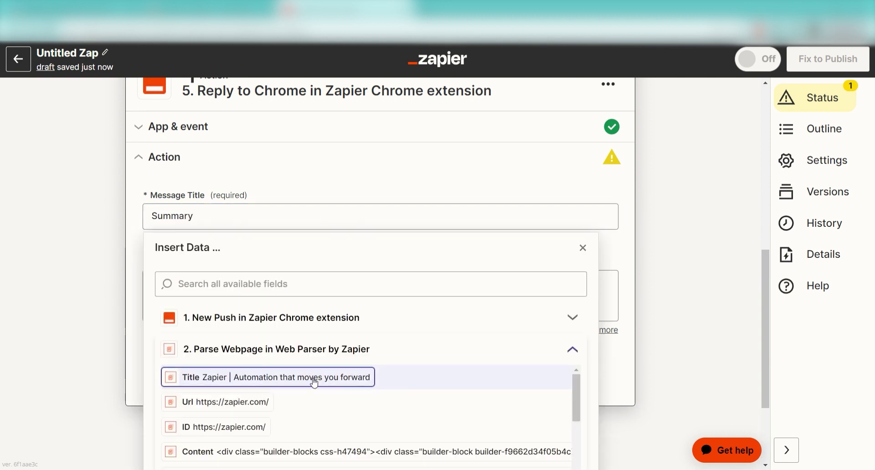
click(313, 328)
click(700, 283)
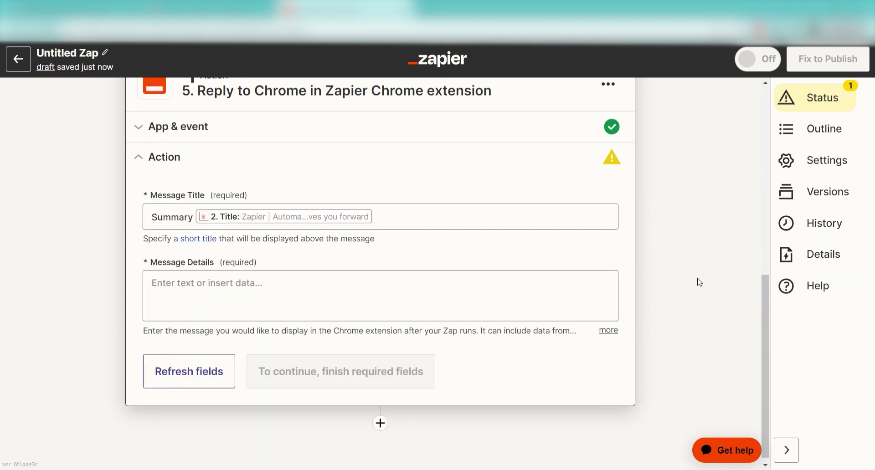
- Use the OpenAI step's Response as the Message Details and test the Reply to Chrome action
click(283, 285)
scroll(321, 414, down, 10)
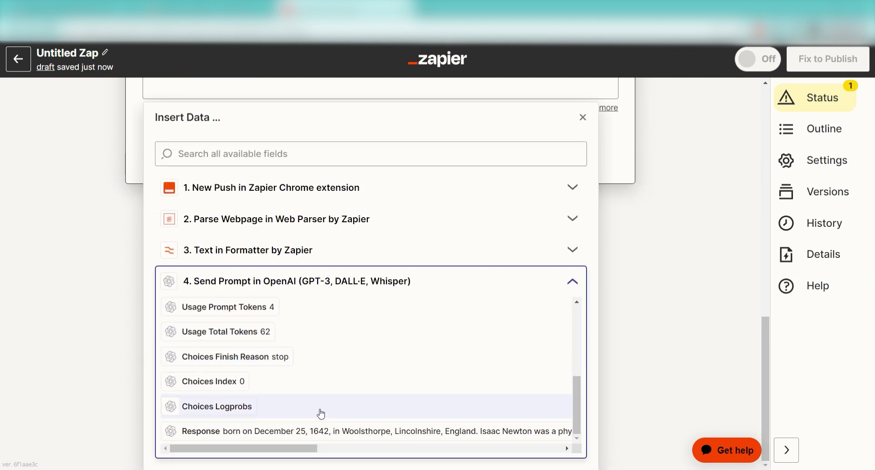
click(293, 431)
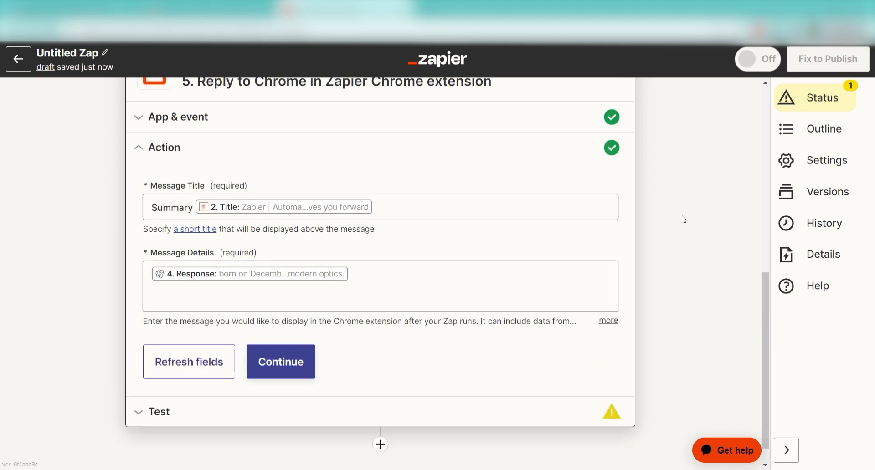
click(293, 363)
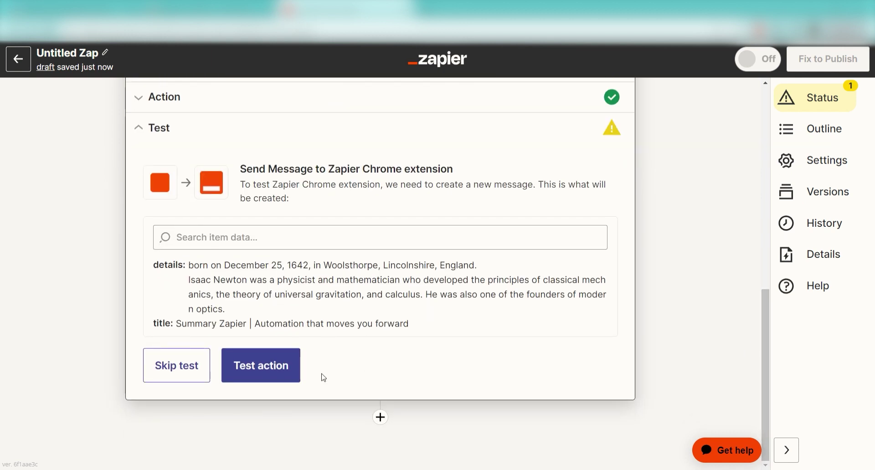
click(282, 370)
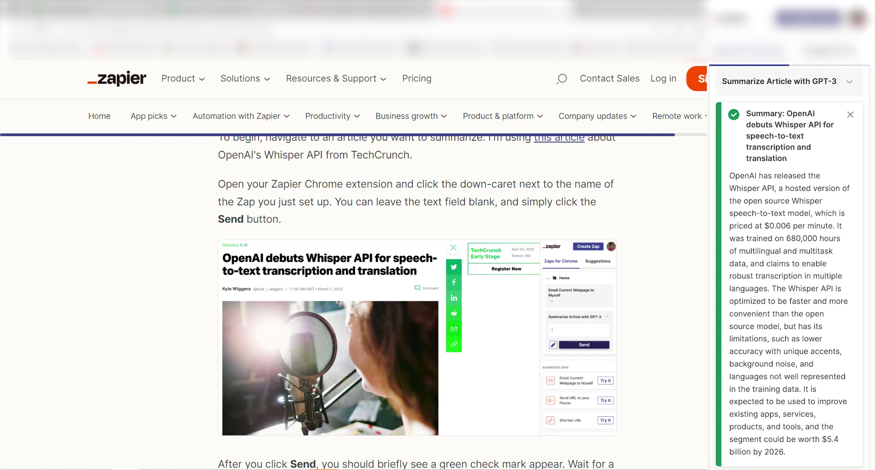